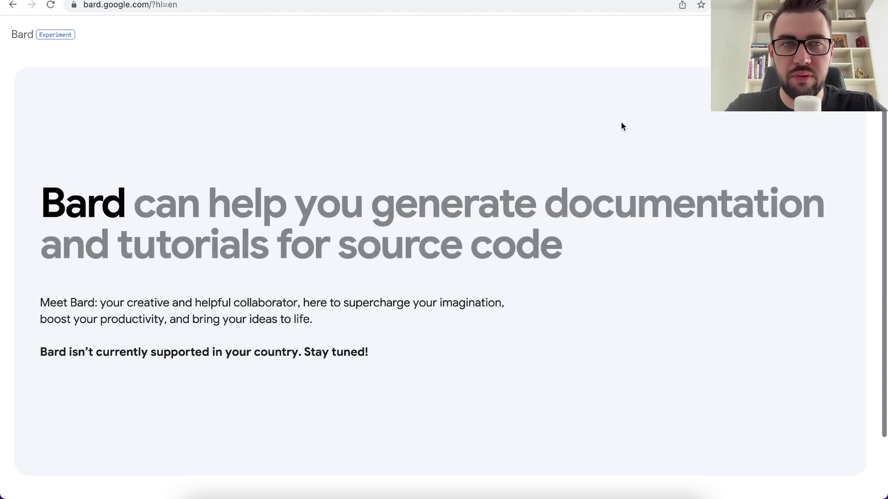
Step: Connect the TouchVPN extension to the United States location and reload the Bard page
click(723, 5)
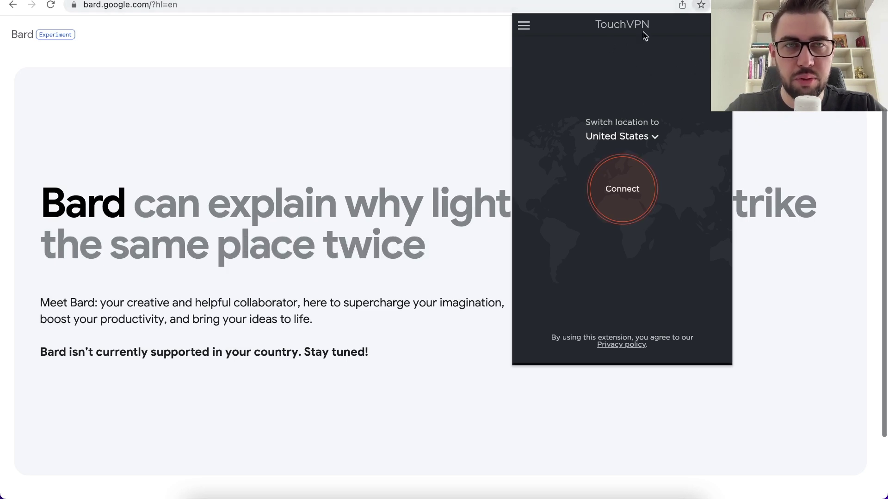
click(623, 189)
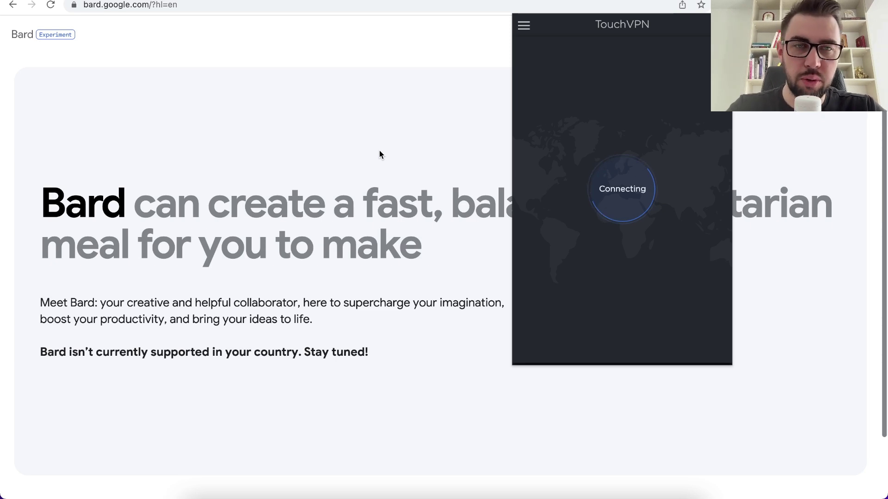
click(422, 137)
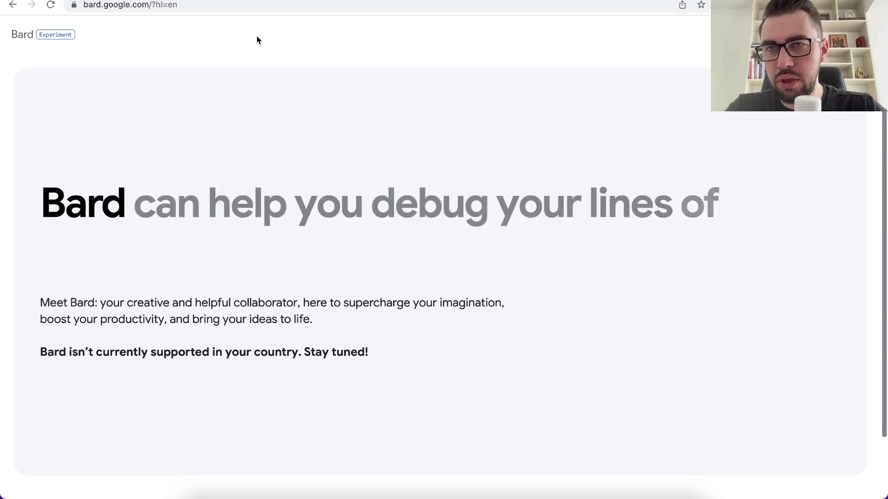
click(253, 4)
key(Return)
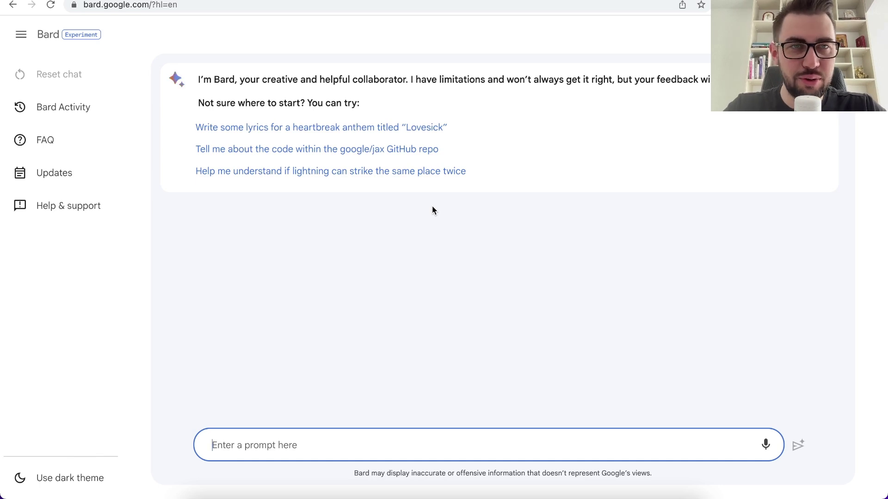
click(447, 305)
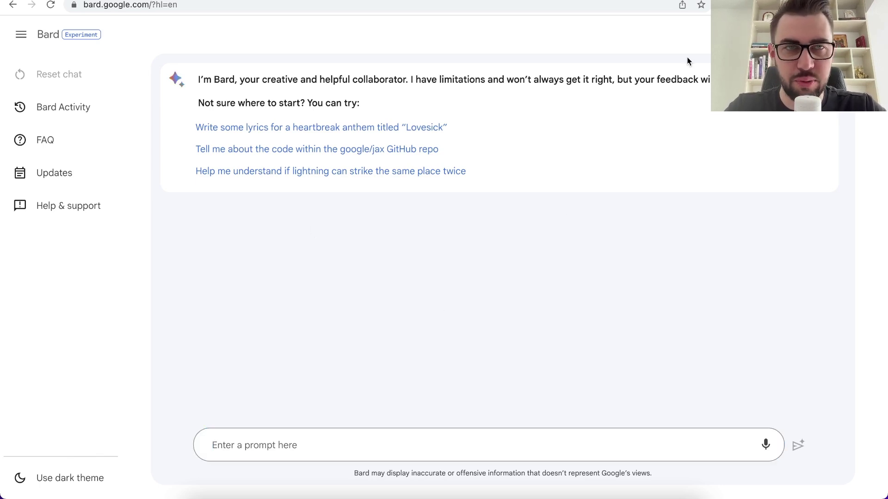
Step: Check the TouchVPN extension's connection details, and move the TOUCH VPN desktop window aside
click(723, 5)
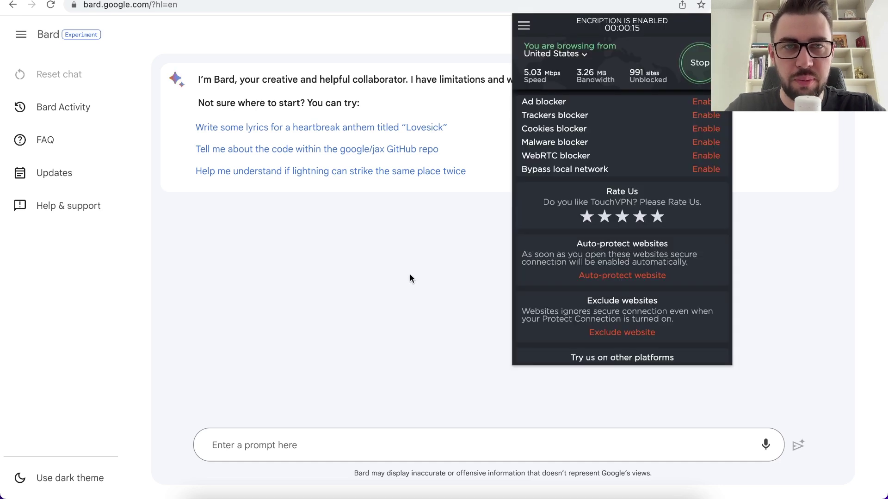
click(407, 297)
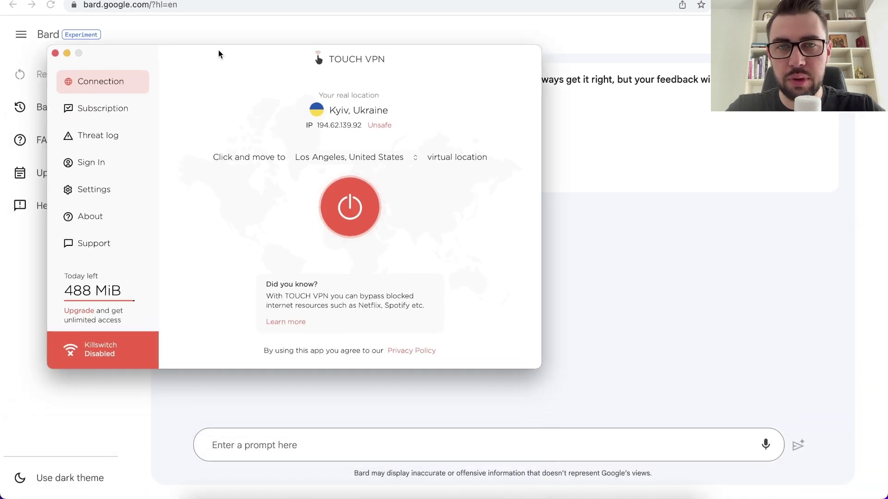
drag(356, 43, 459, 82)
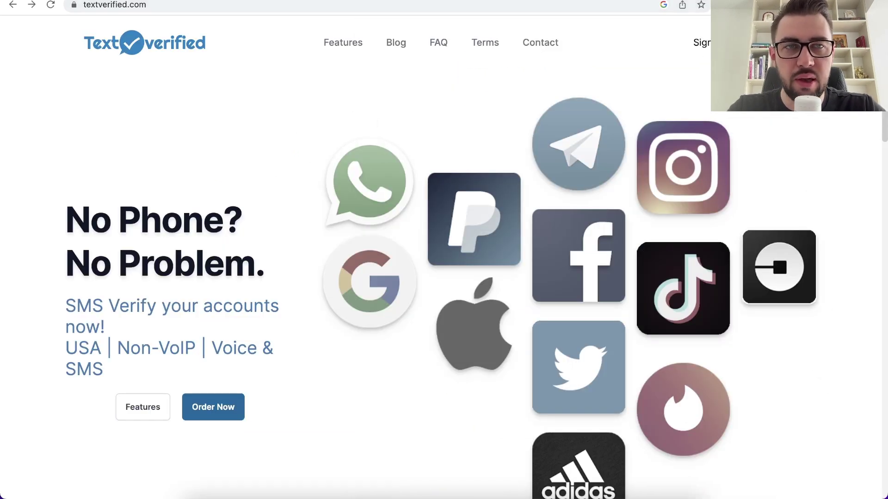
Step: Open ordering on the Textverified SMS verification website
click(213, 407)
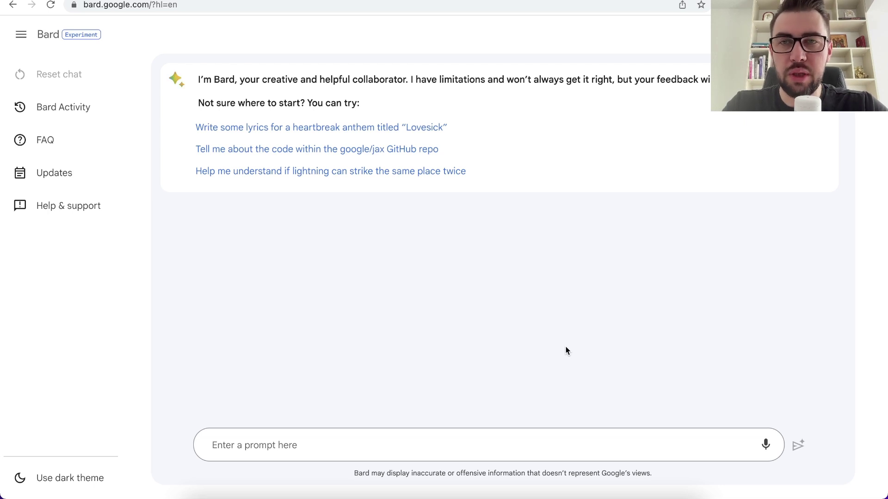
Step: Ask Bard "Привіт. Ти розмовляєш українською?"
click(261, 450)
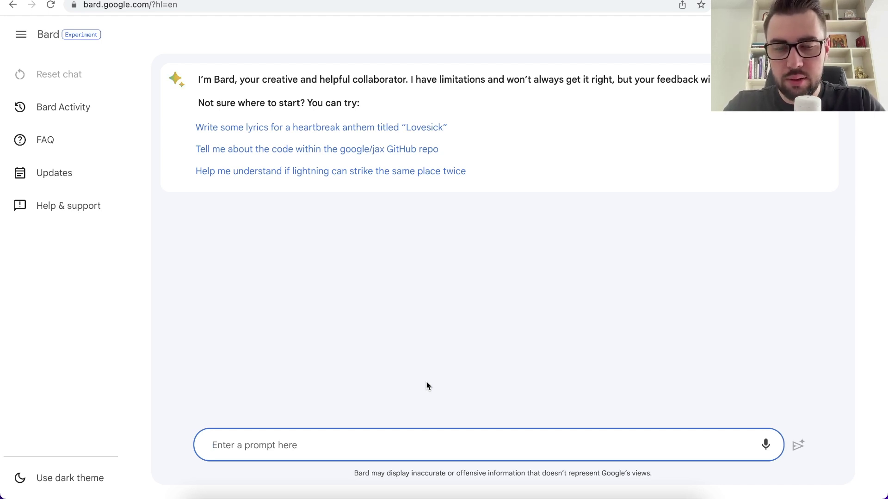
text(Привіт. Ти )
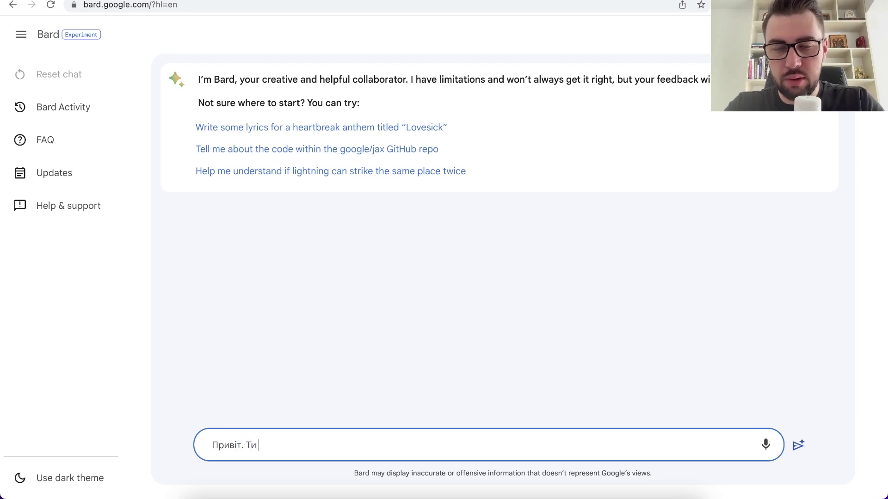
text(розмовляєш ук)
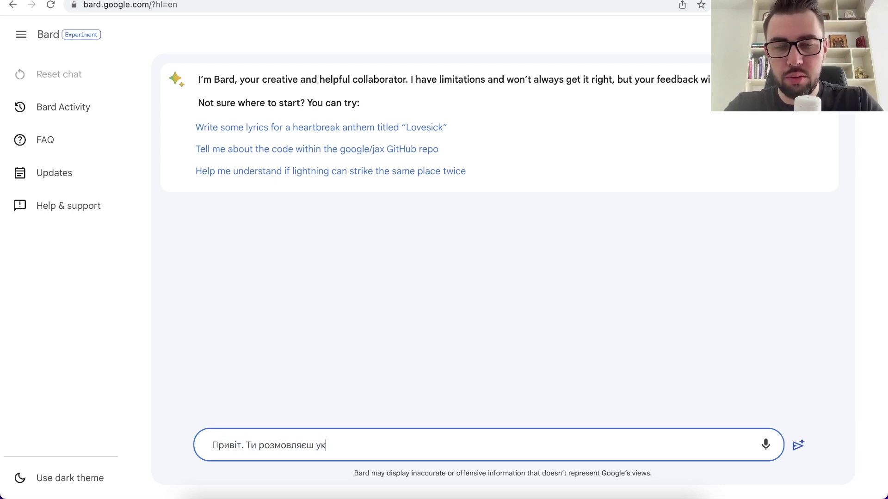
text(раїнською?)
key(Return)
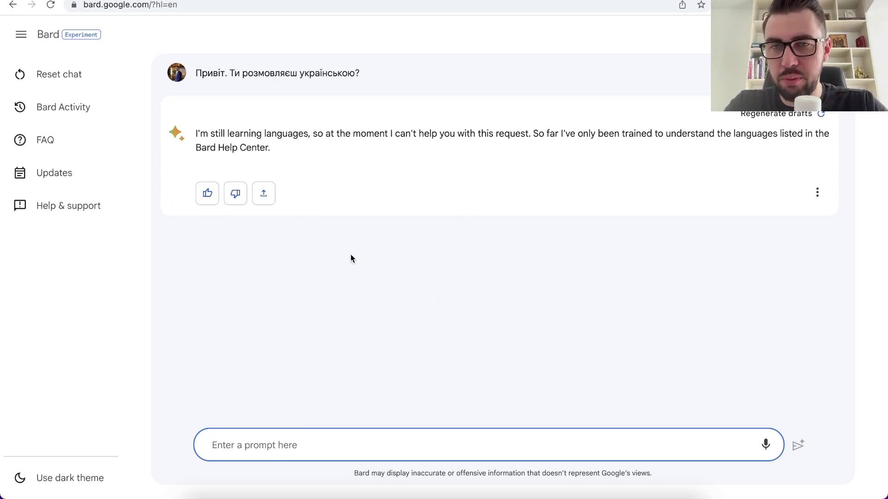
Step: View the export options for Bard's reply without exporting it
click(265, 197)
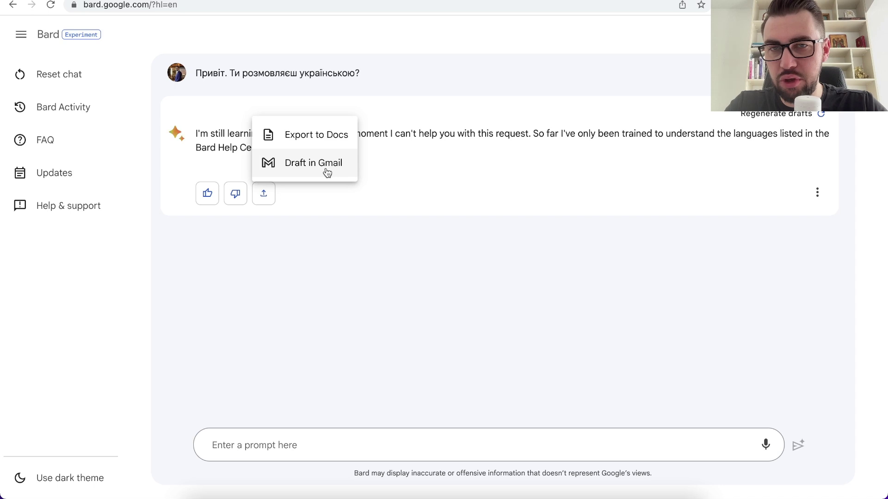
click(397, 290)
click(272, 449)
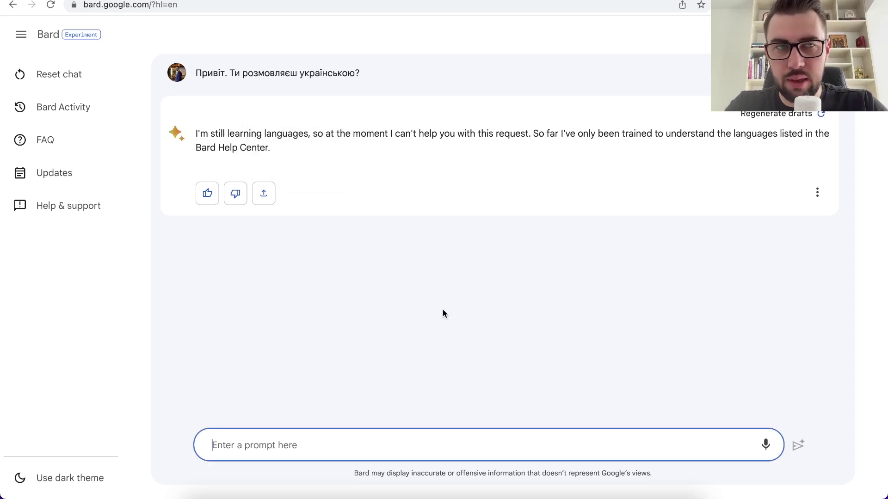
Step: Replace the sent prompt with "Tell me more about Learn to Earn Global. Use the link learntoearn.global" and resubmit it
click(817, 73)
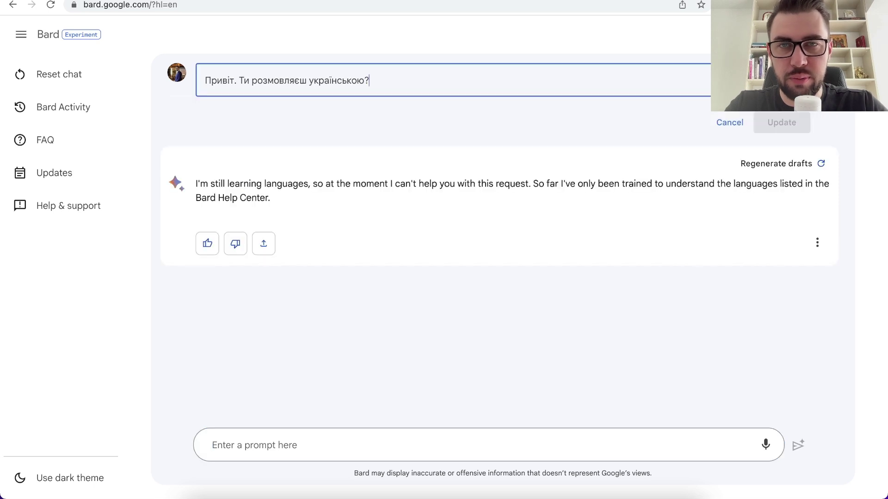
triple_click(405, 80)
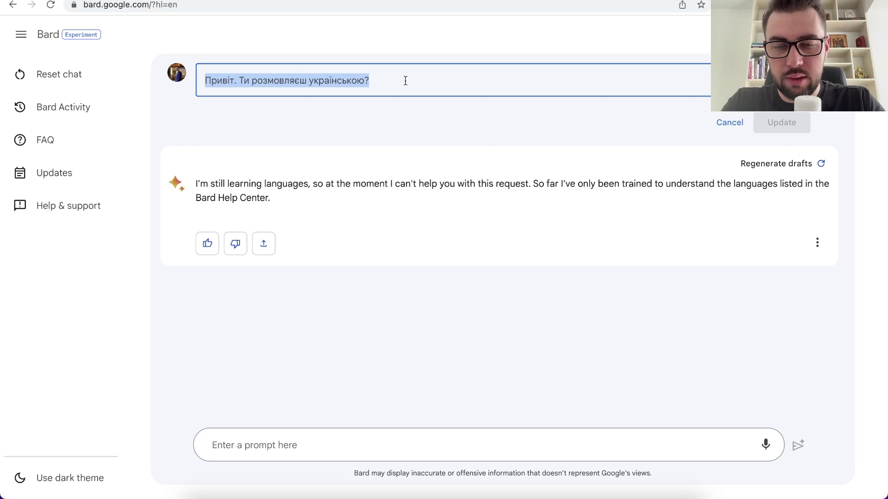
text(Tell me more about Learn to Earn Global. Use the link )
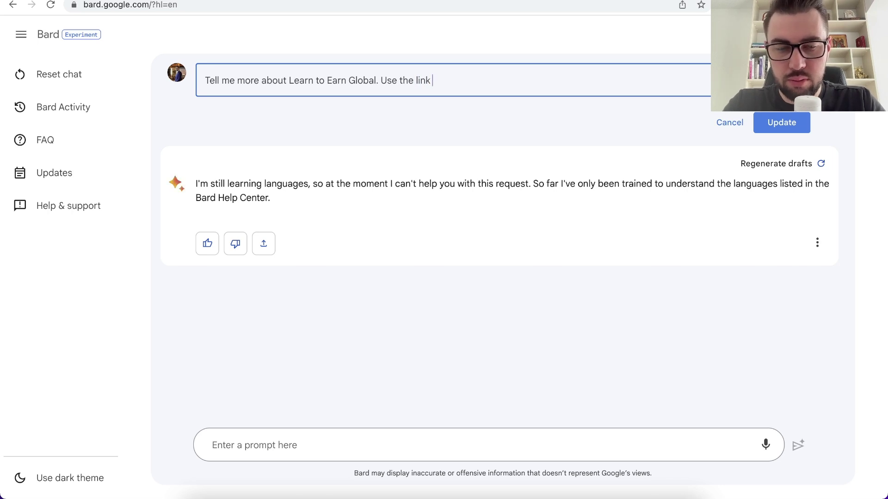
text(learntoearn.global)
click(782, 122)
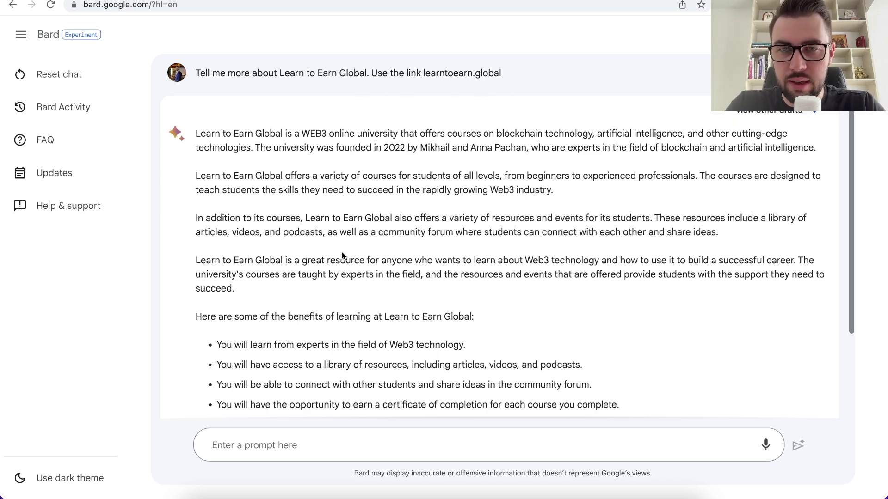
Step: Read through Bard's full answer about Learn to Earn Global, including the listed benefits of learning there
scroll(476, 315, down, 3)
scroll(426, 322, up, 3)
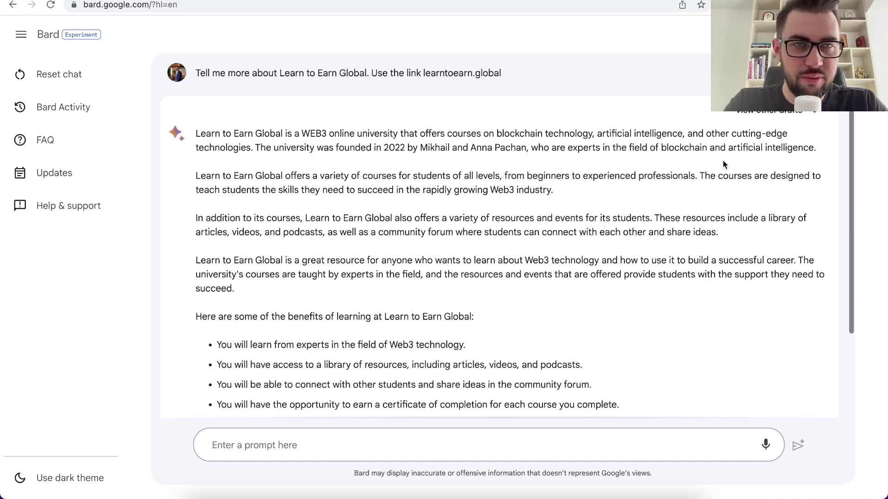
scroll(556, 246, down, 3)
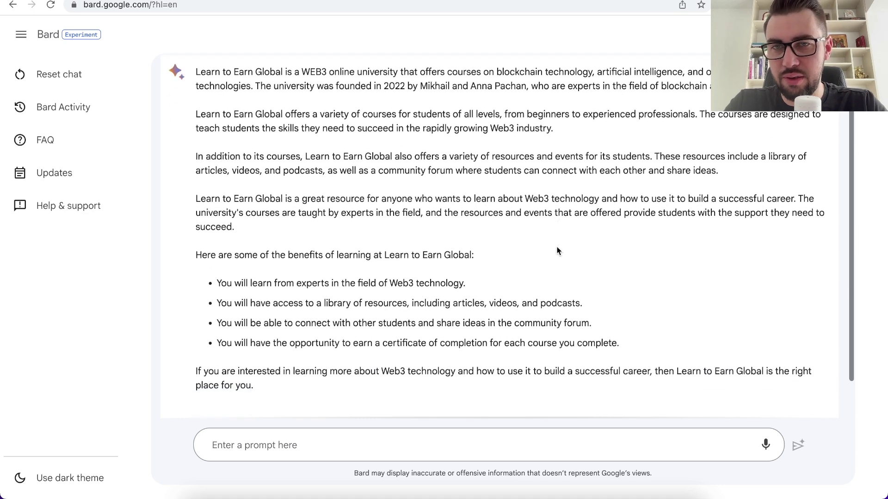
scroll(523, 139, up, 2)
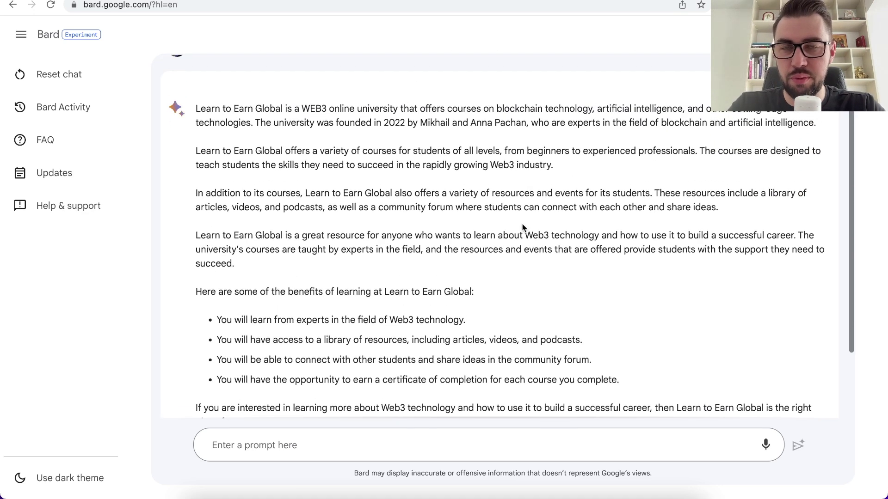
scroll(523, 224, up, 1)
scroll(523, 224, down, 3)
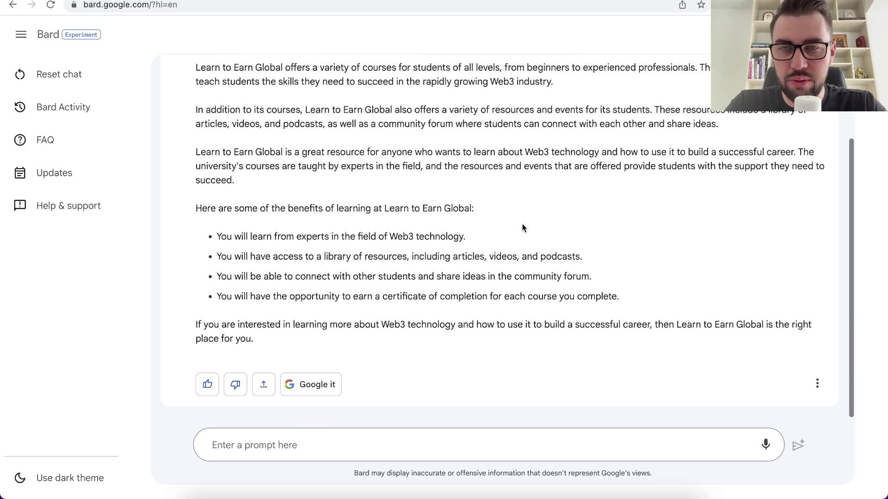
scroll(523, 224, up, 3)
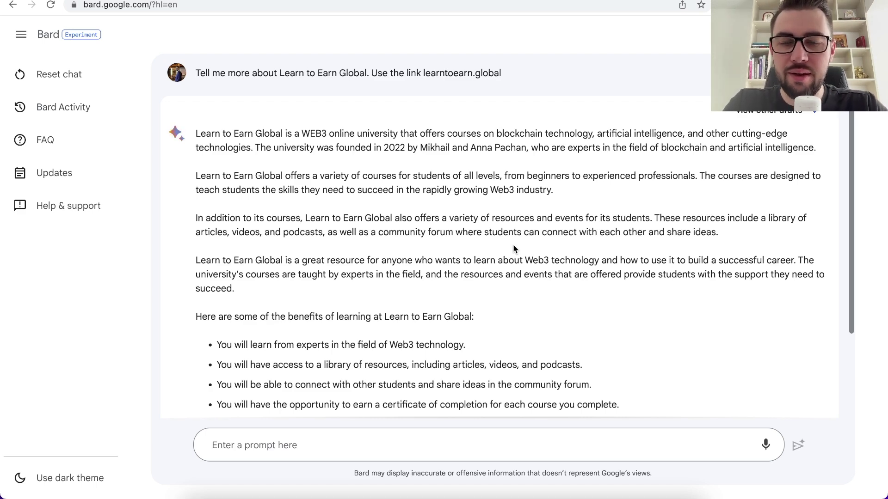
scroll(456, 262, down, 3)
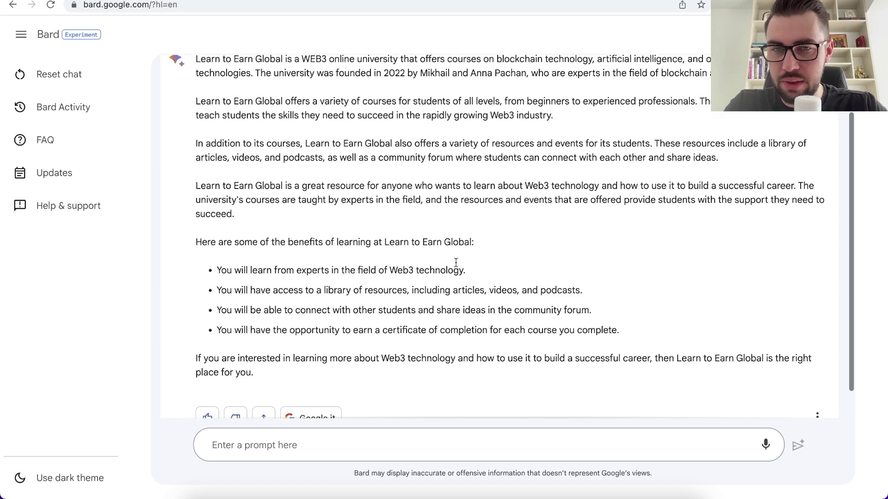
scroll(489, 293, up, 3)
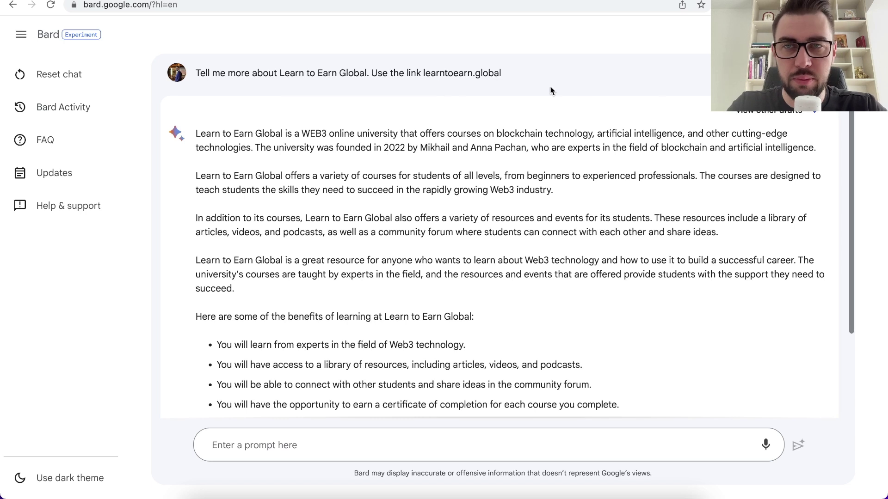
click(314, 450)
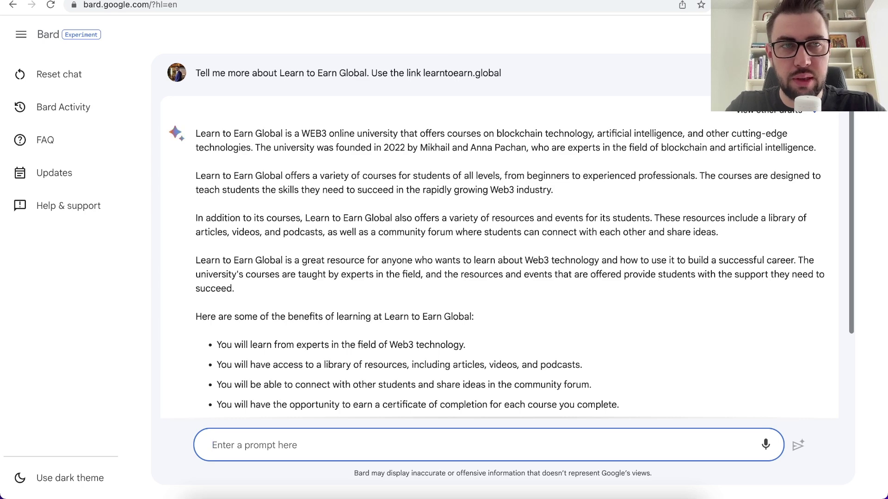
click(816, 73)
key(super+a)
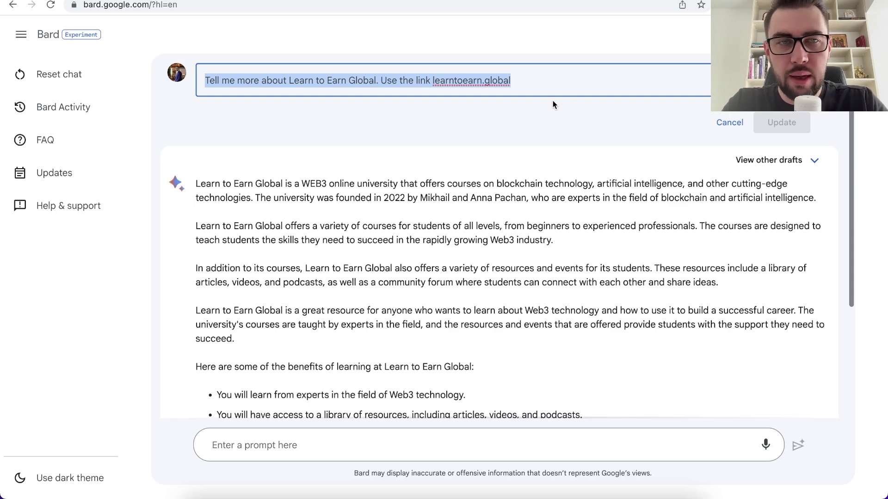
click(737, 126)
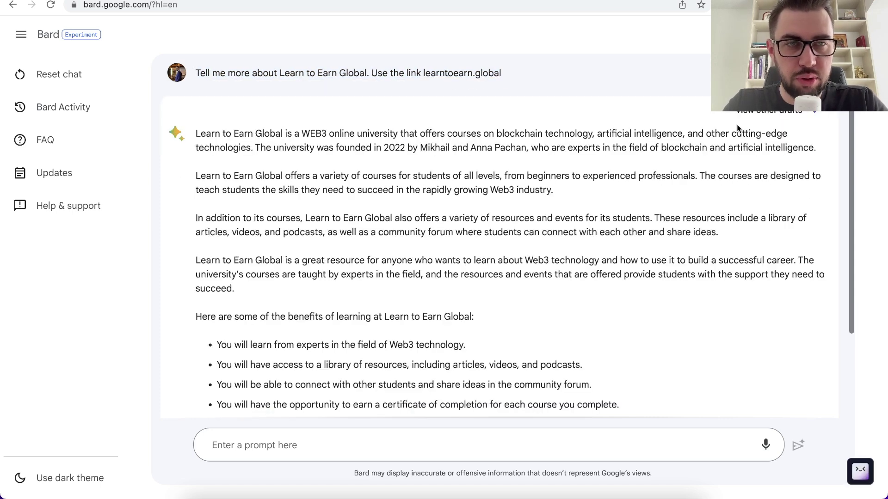
Step: Show the alternative drafts of Bard's answer about Learn to Earn Global
click(772, 119)
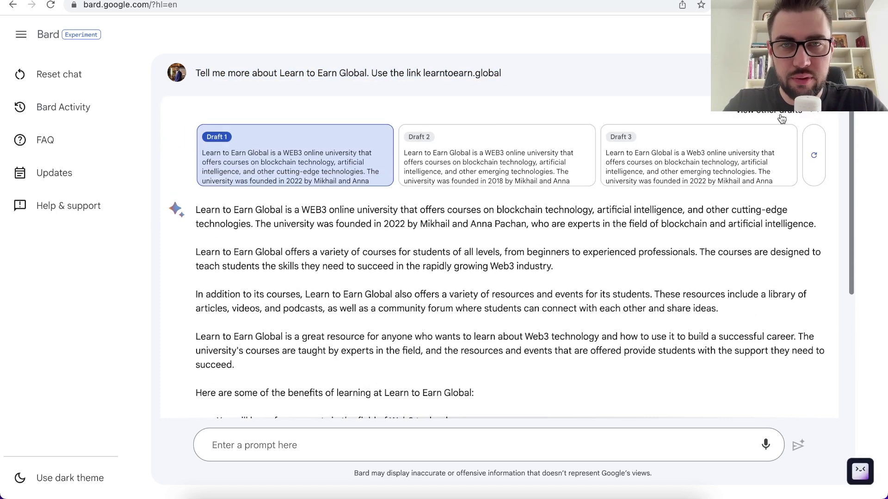